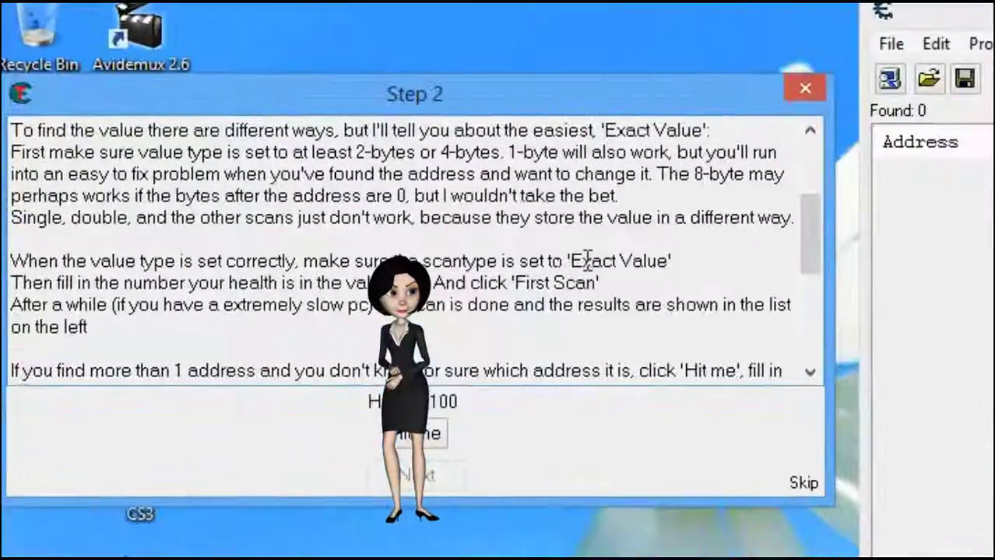
Step: Attach Cheat Engine to the running 00001838-Tutorial-i386.exe process
drag(363, 177, 431, 178)
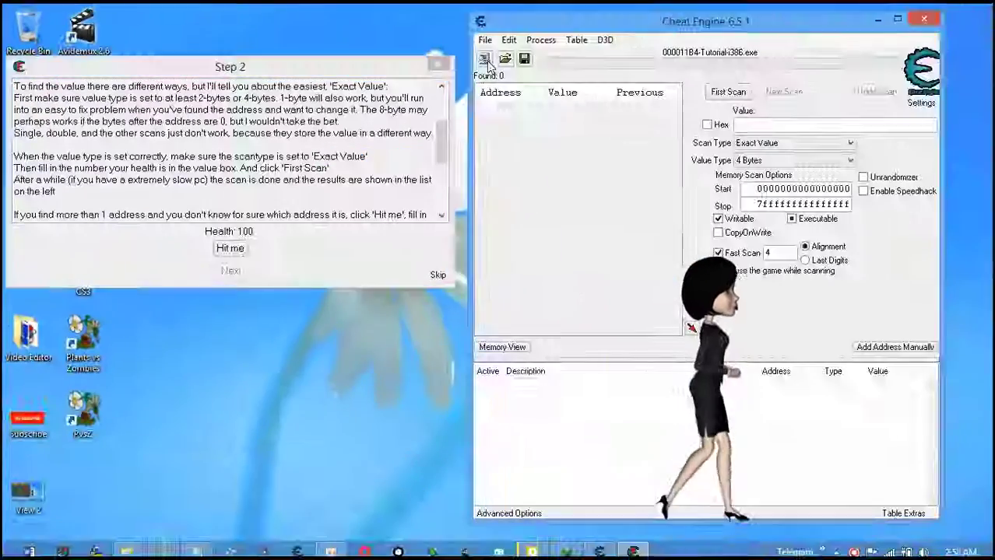
click(890, 77)
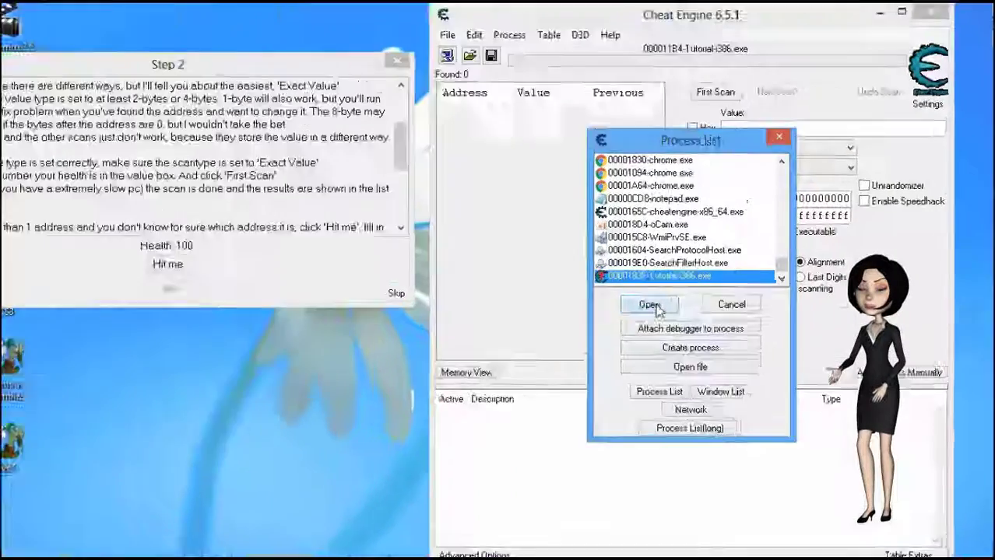
click(670, 285)
Step: Run a first scan of the tutorial process for the exact 4-byte value 100, following the Step 2 instructions
click(655, 197)
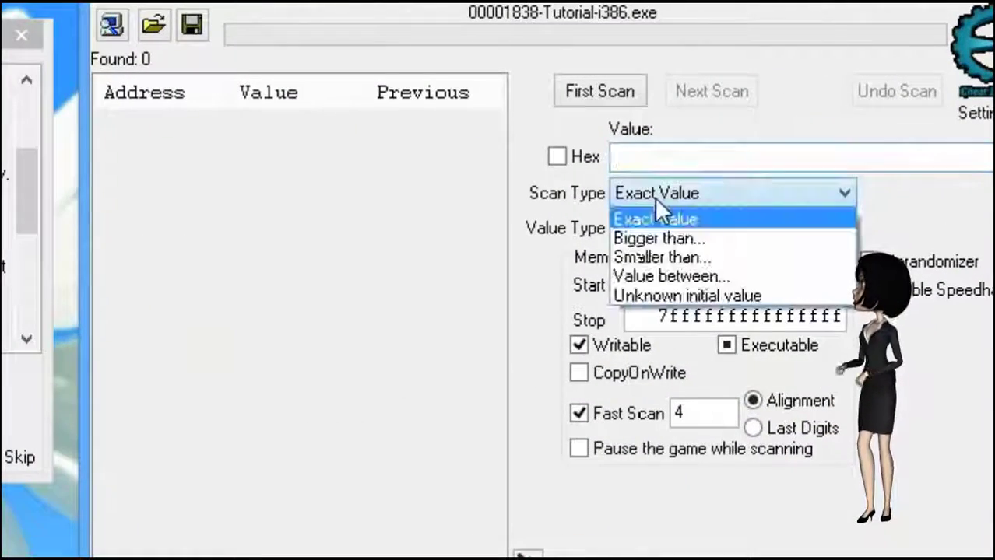
click(654, 219)
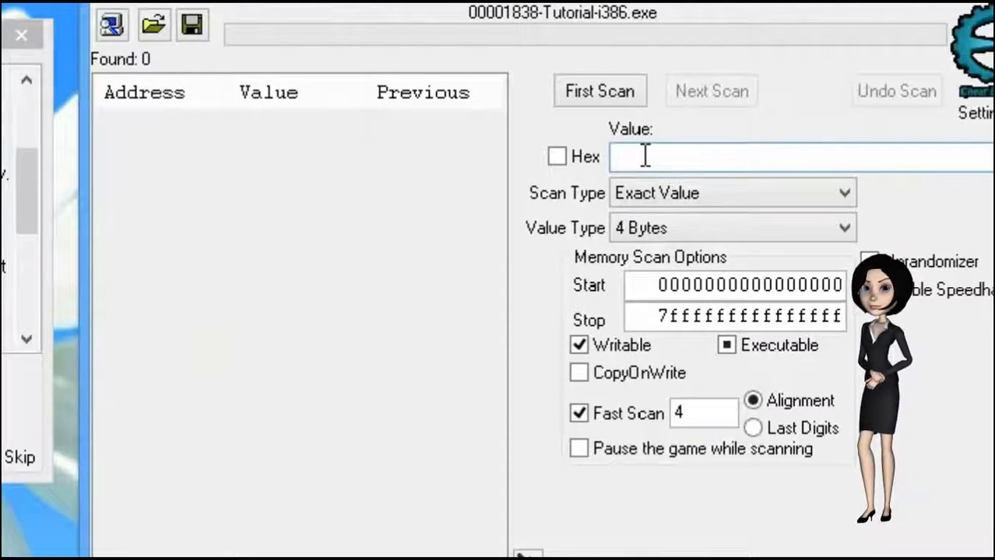
text(00)
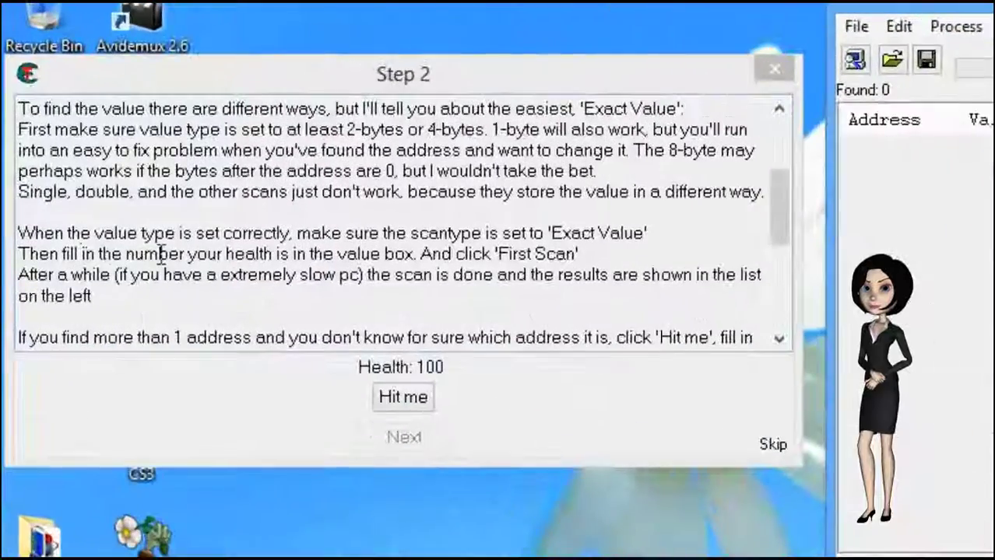
drag(131, 168, 202, 170)
drag(354, 259, 578, 255)
click(551, 48)
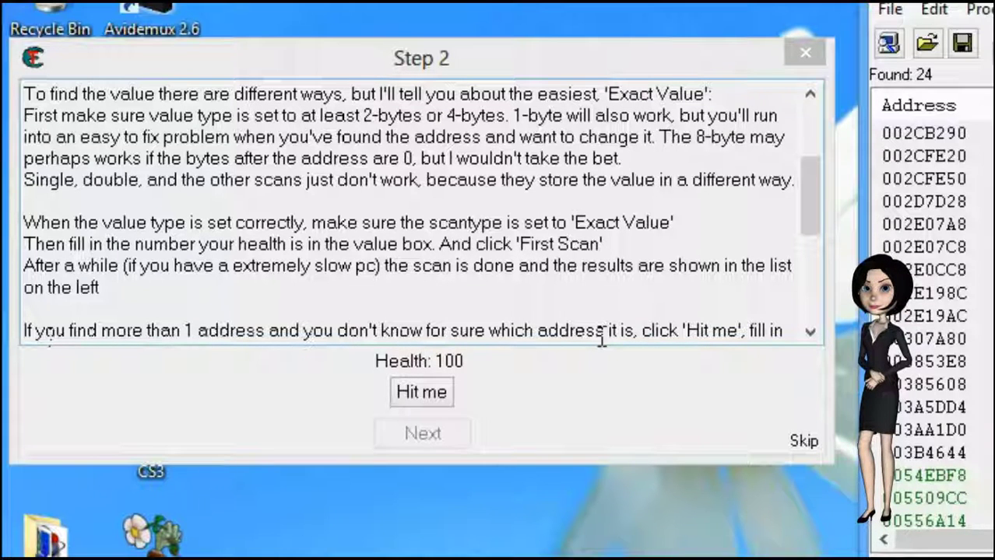
Step: Read on in the Step 2 instructions and take one hit in the tutorial to change the health
drag(806, 210, 806, 248)
drag(687, 181, 738, 180)
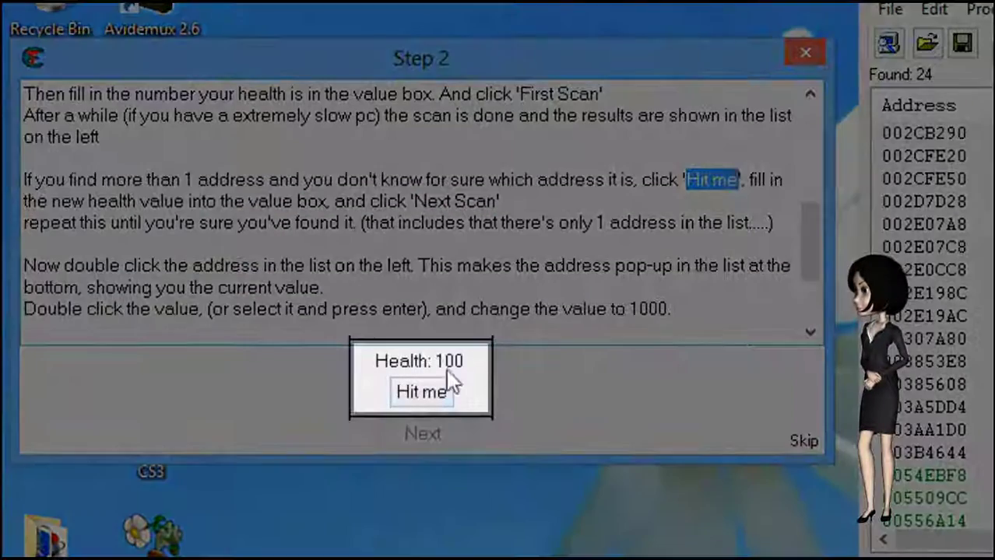
click(410, 396)
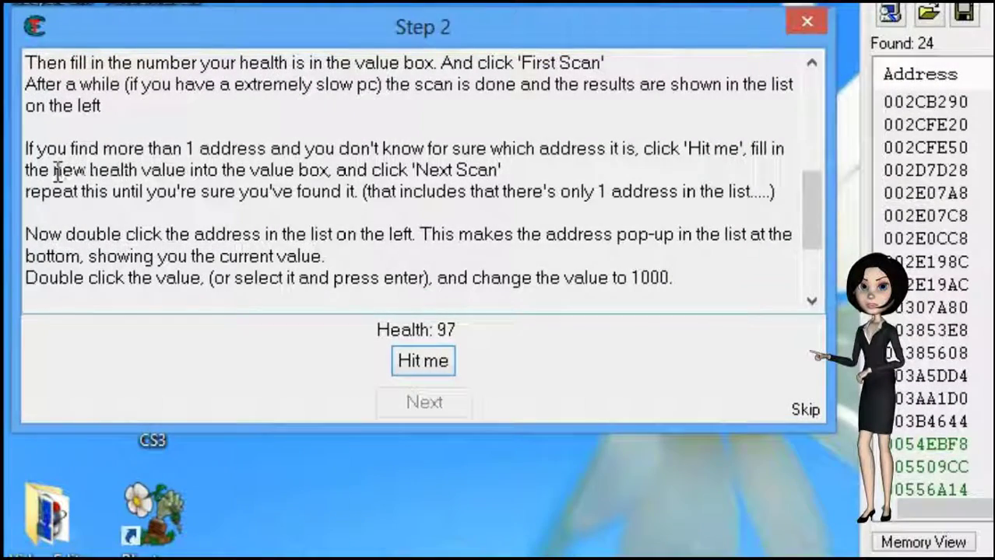
Step: Narrow the found addresses with a follow-up scan for the exact value 97
drag(58, 171, 486, 173)
click(465, 173)
drag(413, 169, 492, 171)
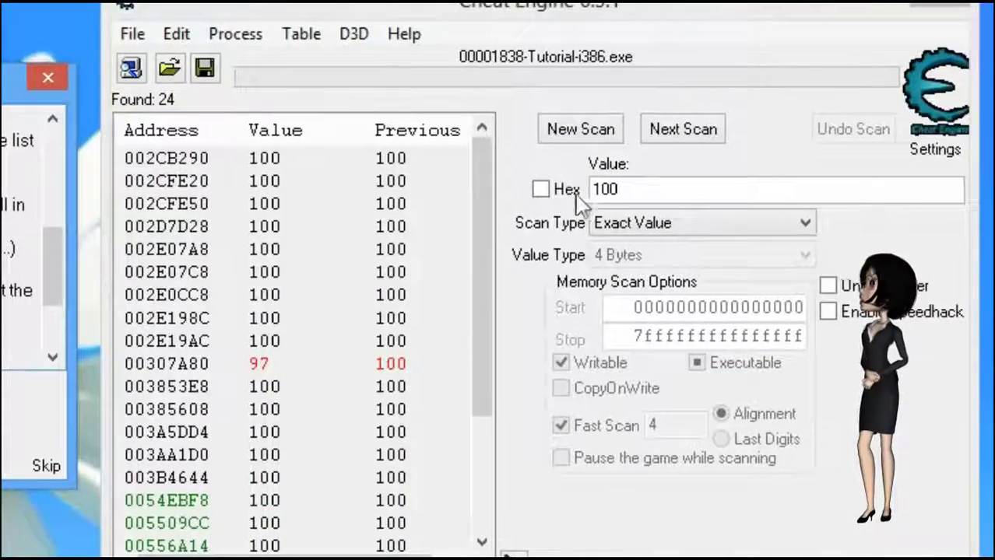
drag(627, 187, 589, 191)
text(9)
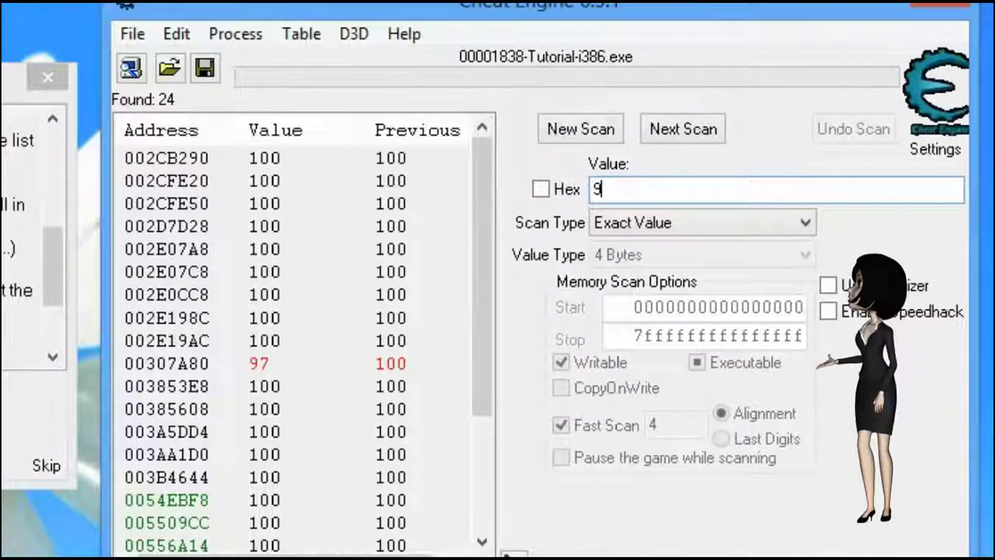
text(7)
click(683, 131)
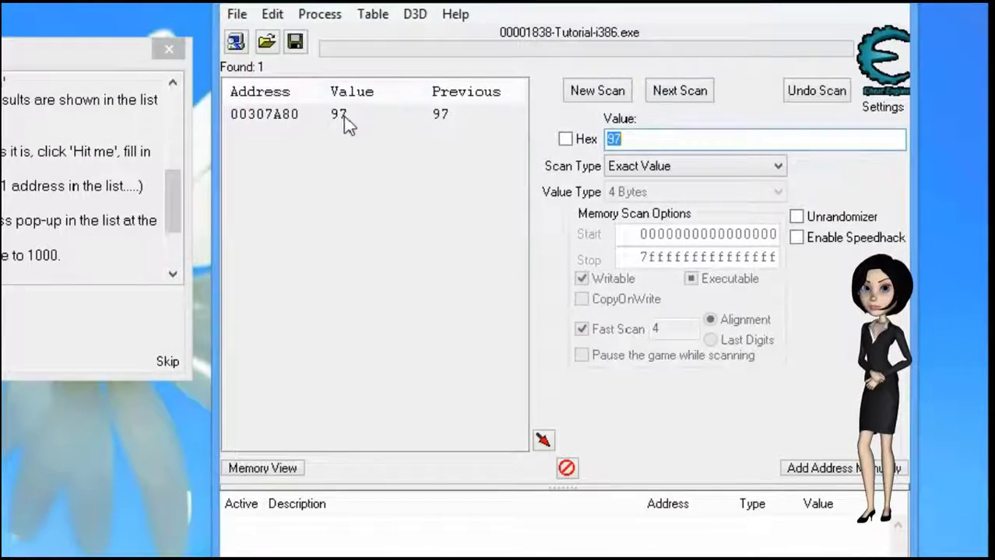
Step: Add the remaining health address to the address list and change its value to 1000
double_click(345, 117)
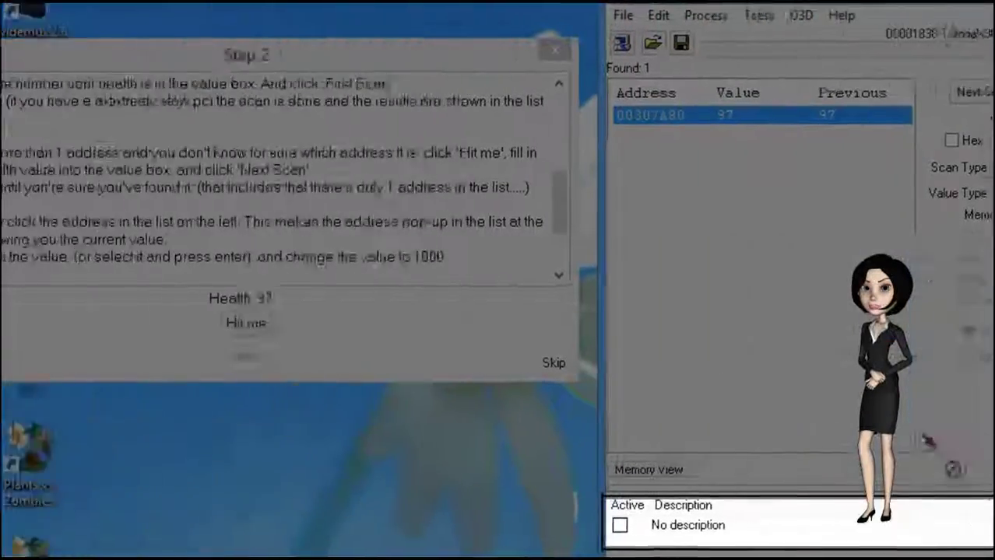
drag(34, 257, 549, 257)
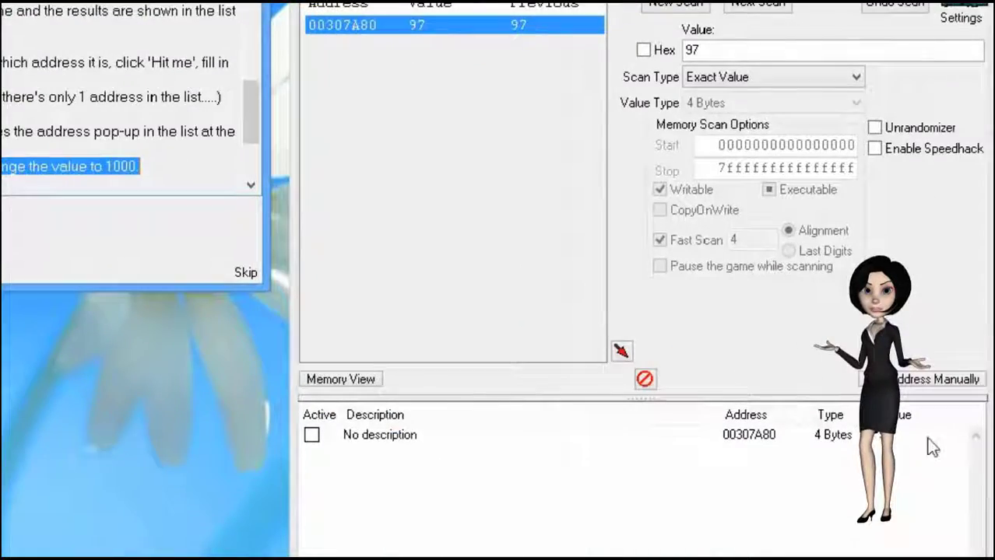
double_click(925, 437)
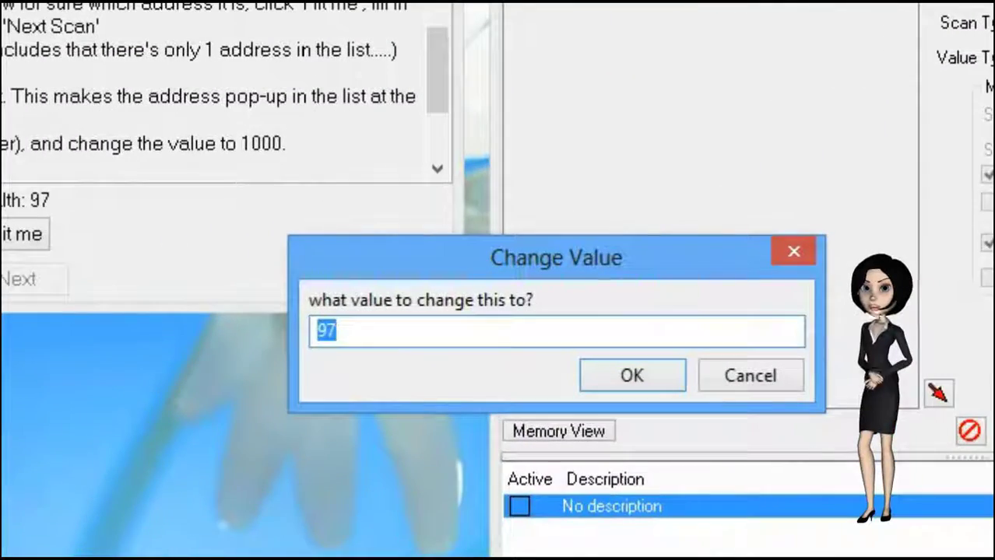
text(1000)
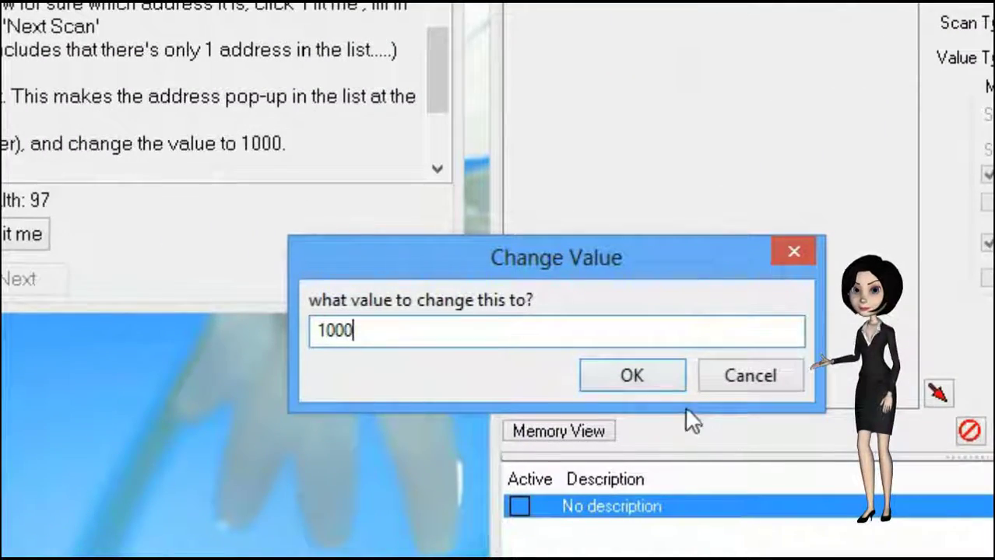
click(647, 371)
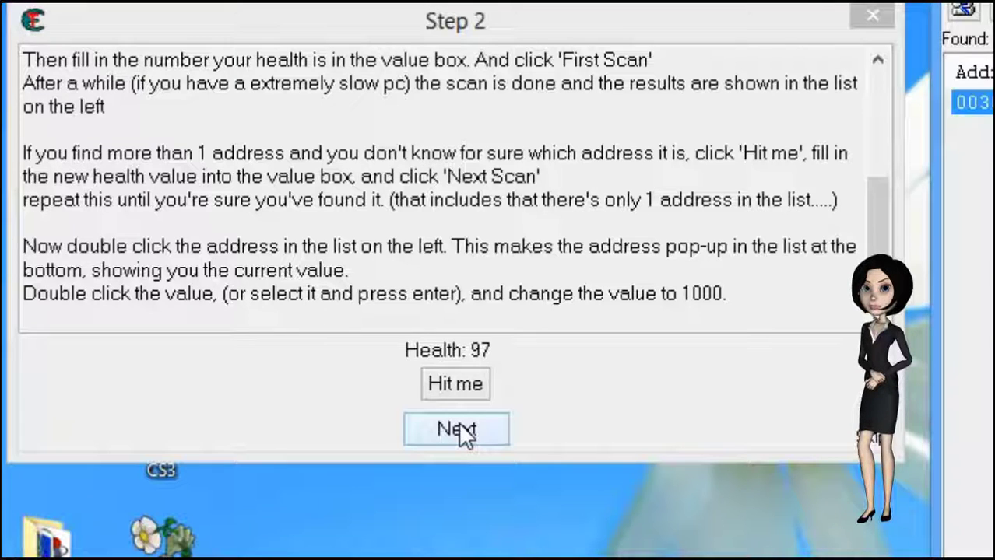
Step: Advance the tutorial to Step 3 and read its instructions on scanning for an unknown initial value
click(460, 433)
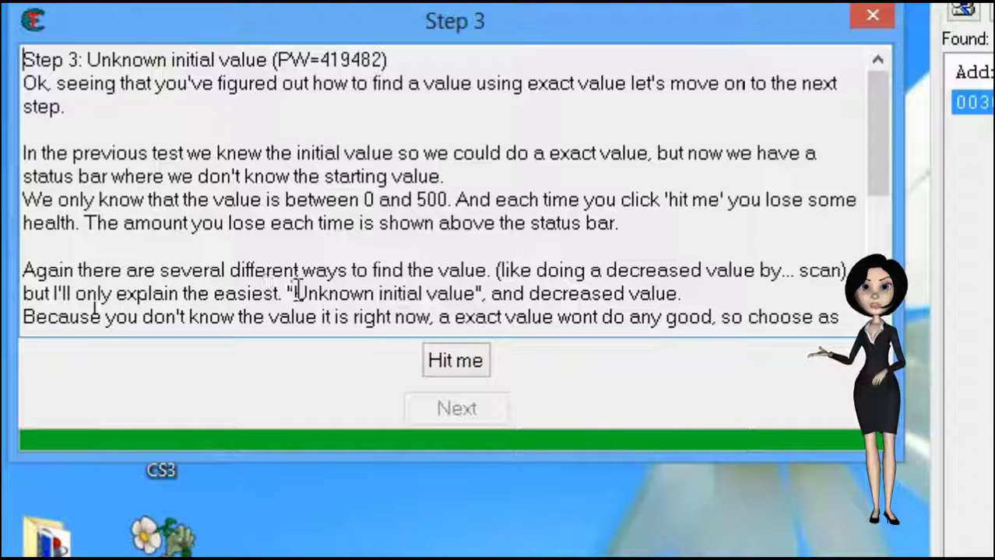
drag(294, 293, 467, 293)
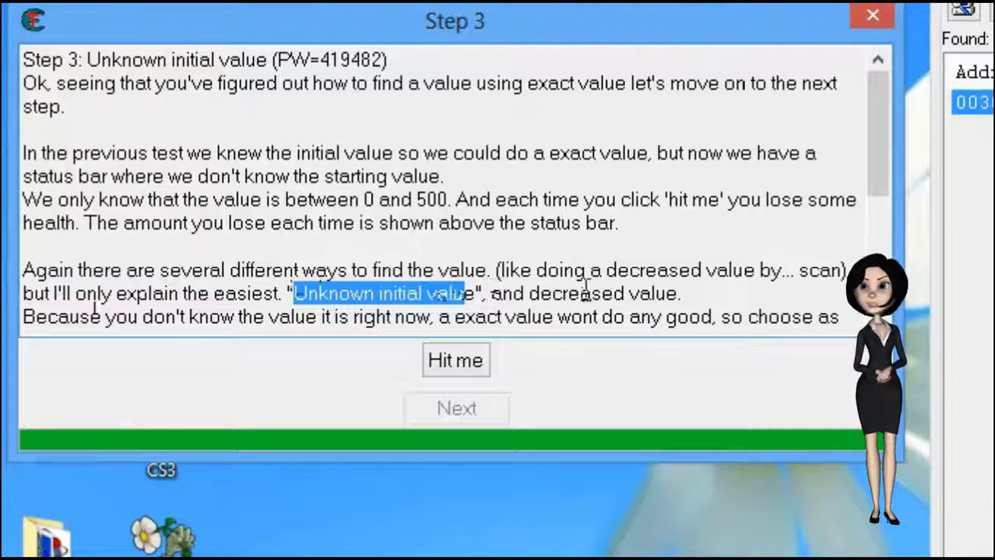
drag(878, 155, 887, 264)
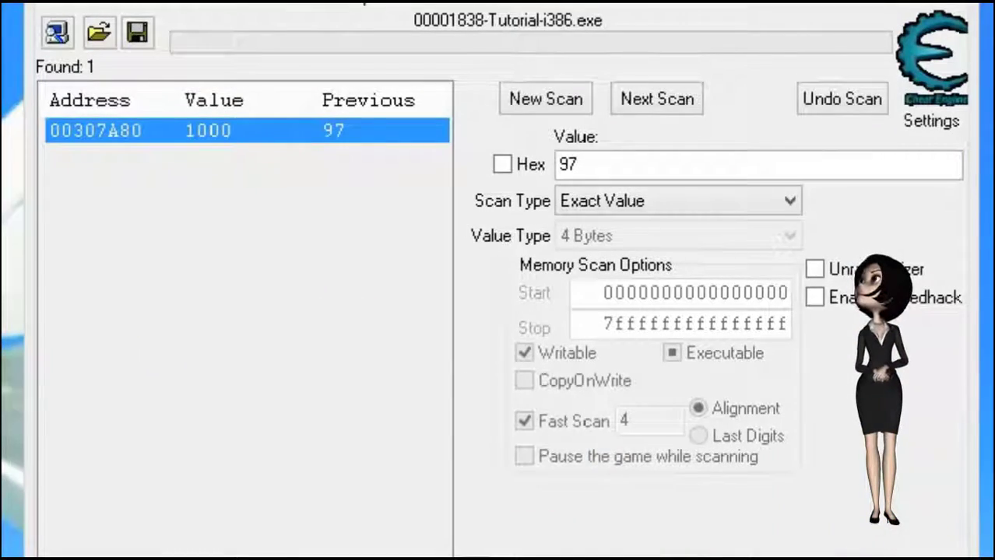
Step: Start a new scan and run the first scan with the scan type Unknown initial value, 4 Bytes
click(543, 102)
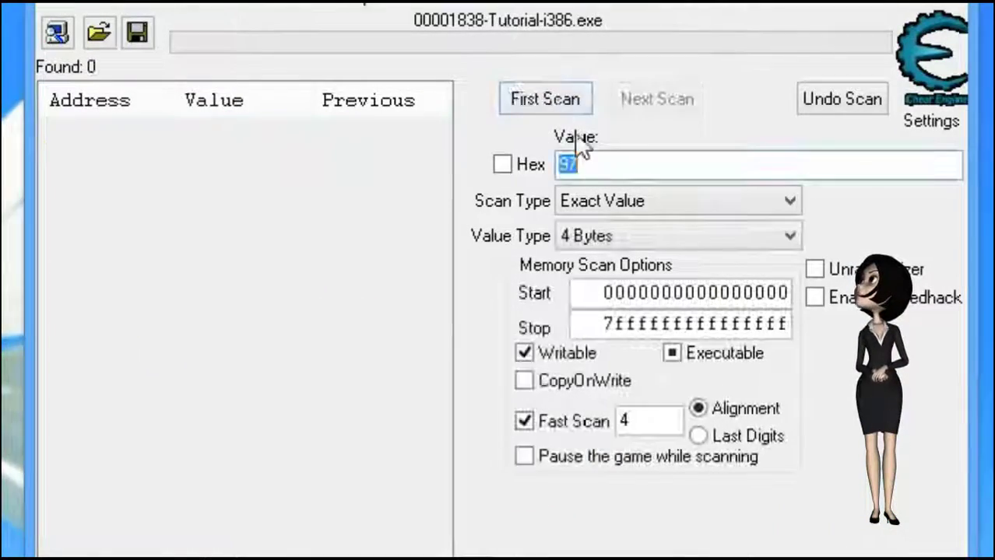
click(611, 200)
click(626, 302)
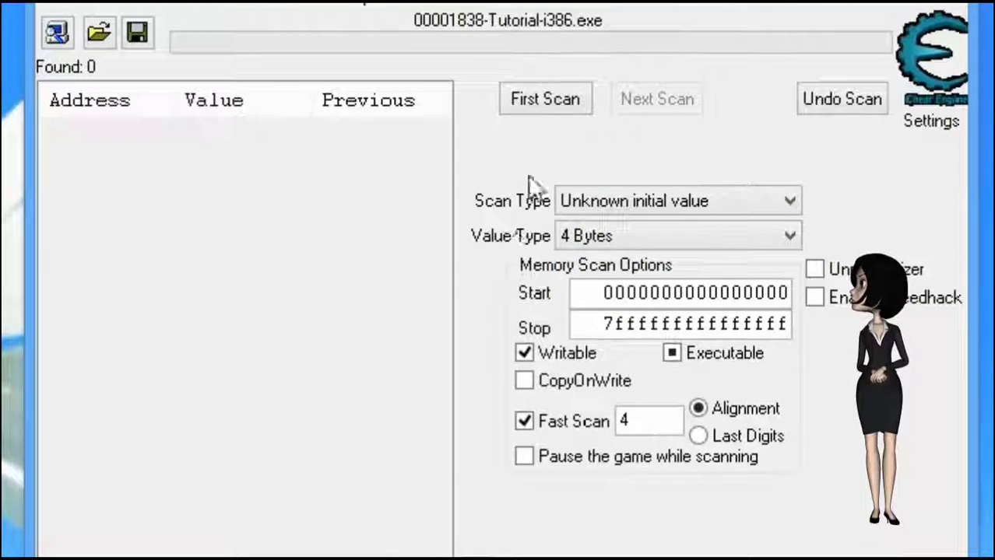
click(557, 99)
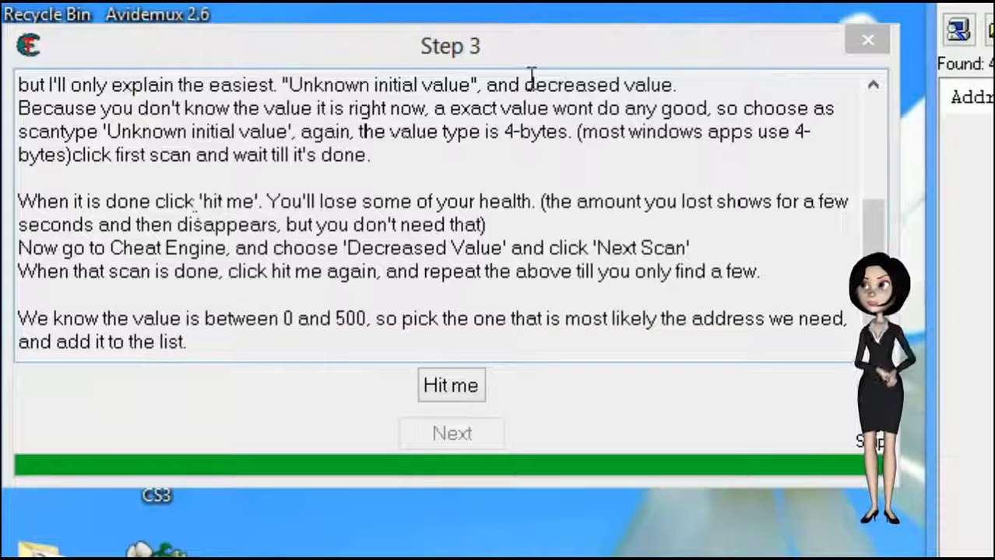
Step: Take one hit in the Step 3 tutorial and run a follow-up scan for values decreased by 5
drag(526, 84, 702, 85)
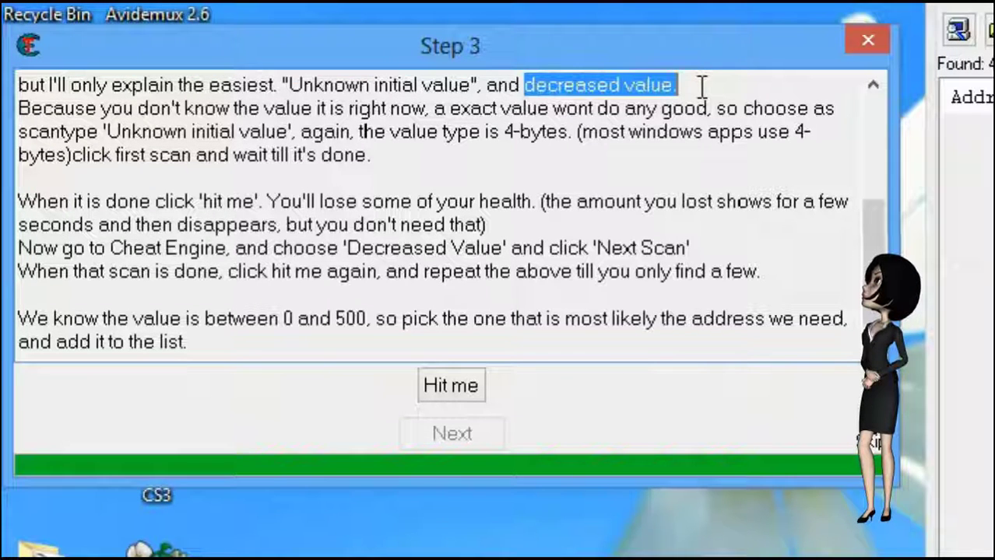
click(460, 393)
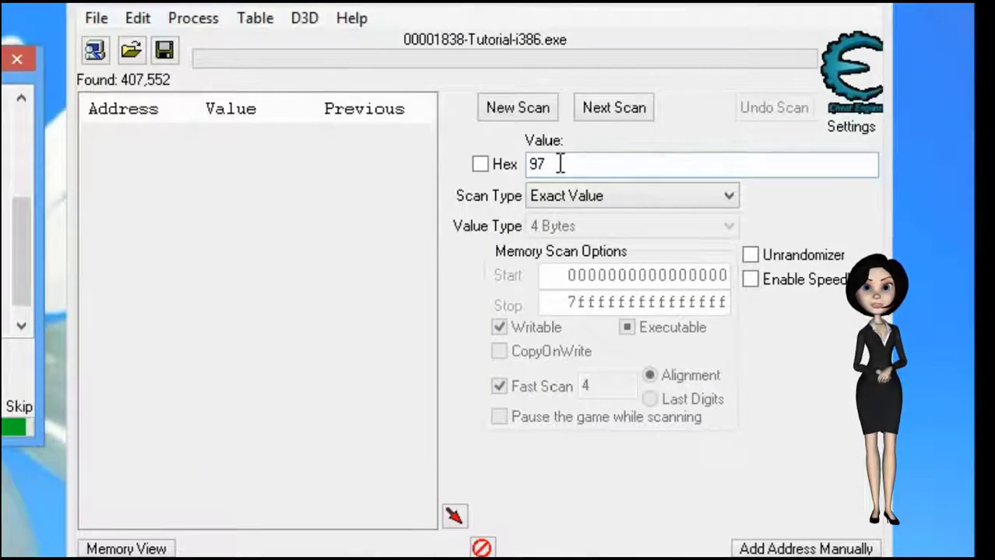
drag(560, 164, 499, 158)
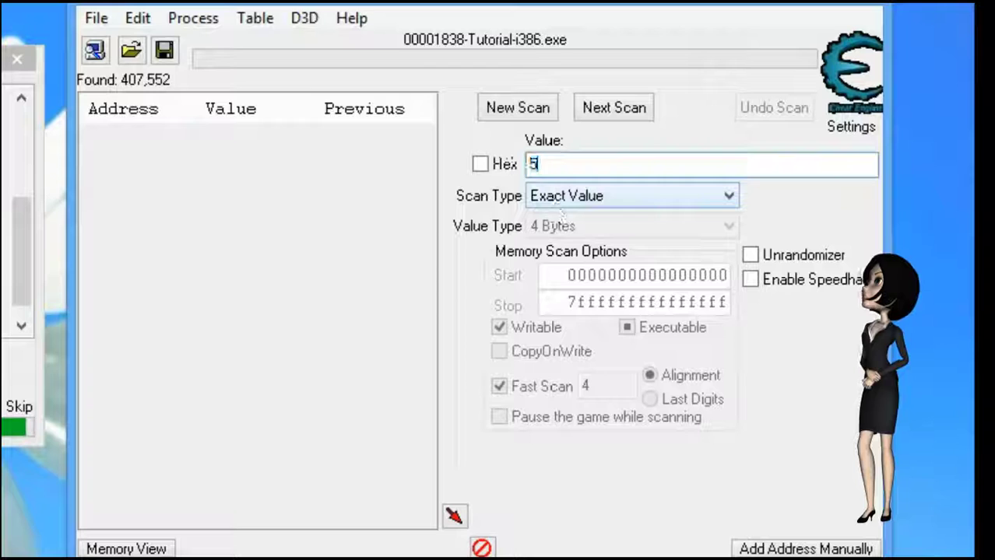
text(5)
click(553, 199)
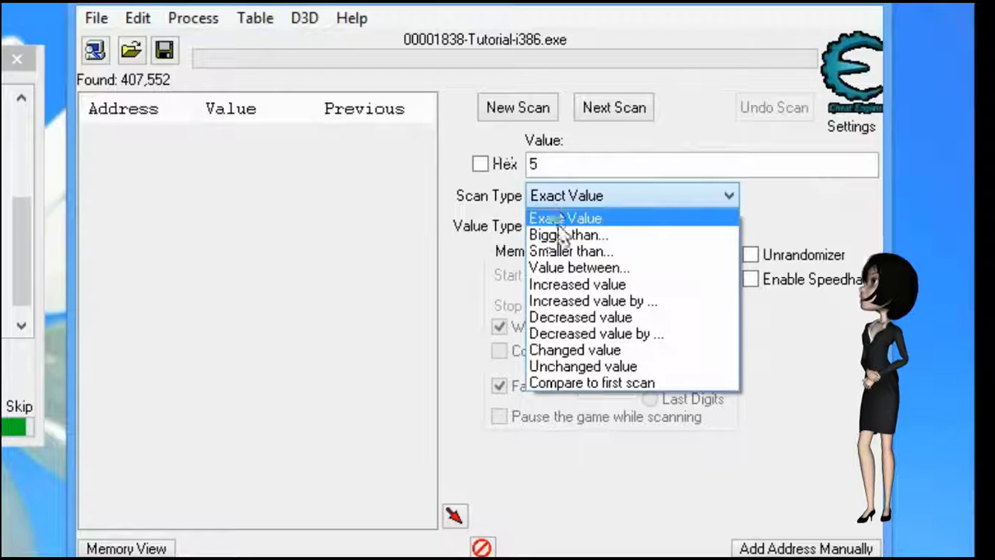
click(592, 334)
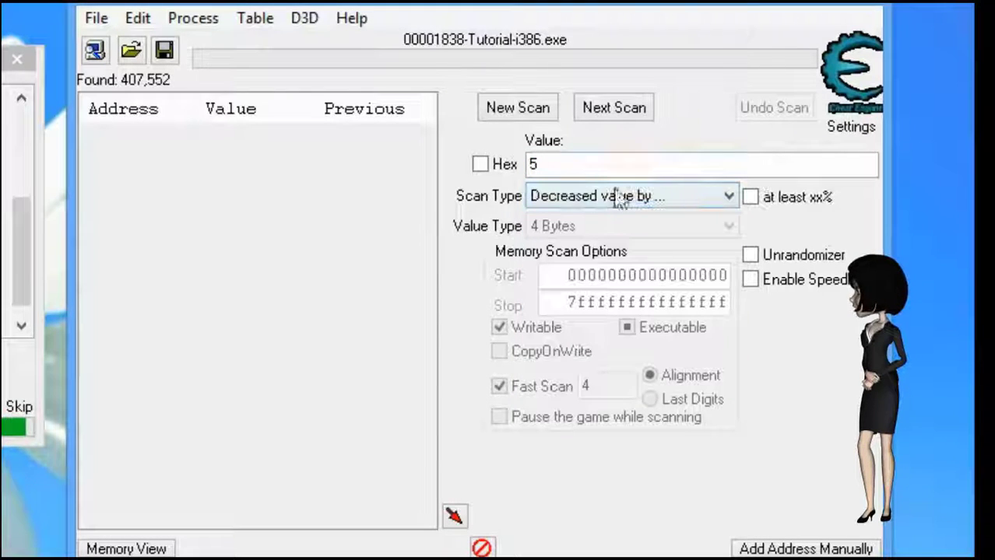
click(614, 108)
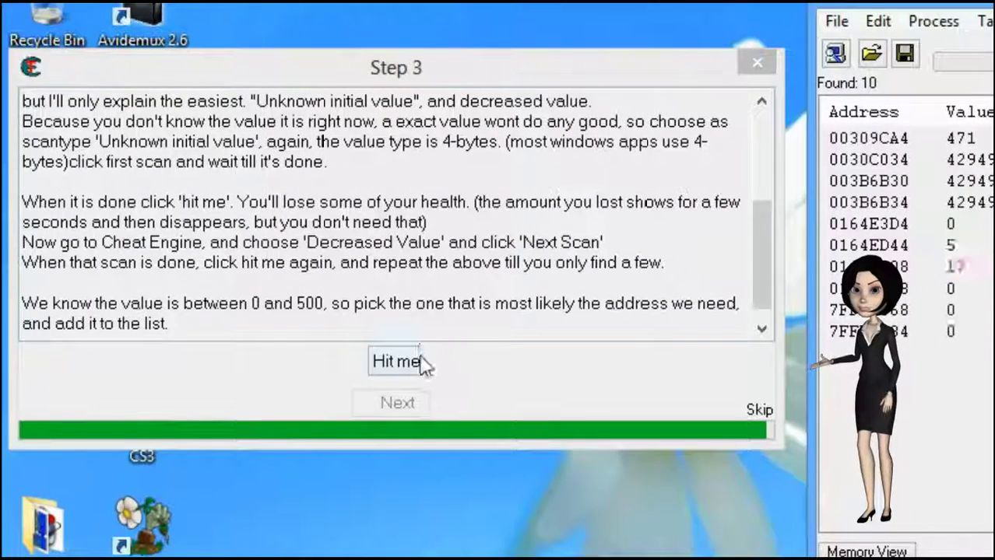
Step: Check the tutorial's 0 to 500 value hint and add the matching address 00309CA4 to the address list
click(26, 303)
drag(26, 303, 729, 318)
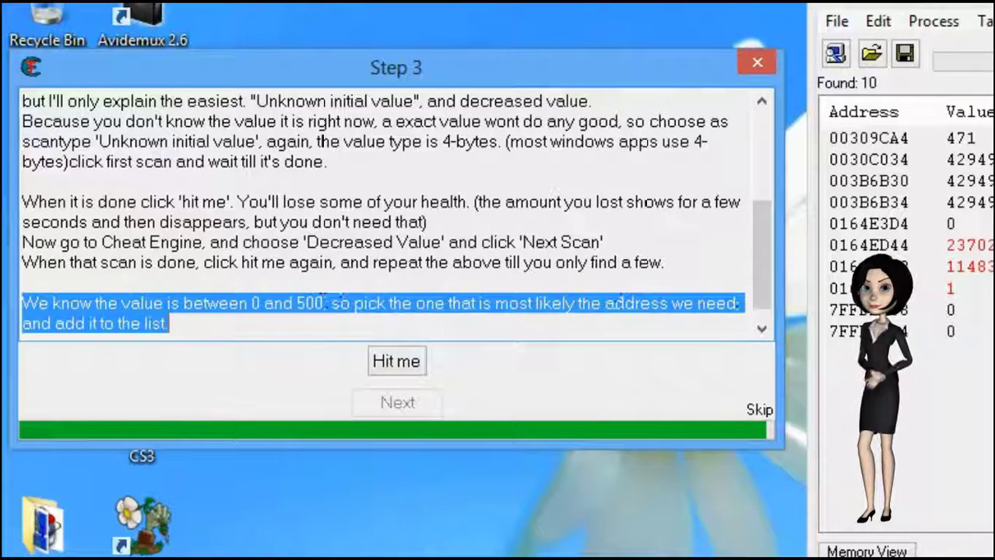
click(980, 139)
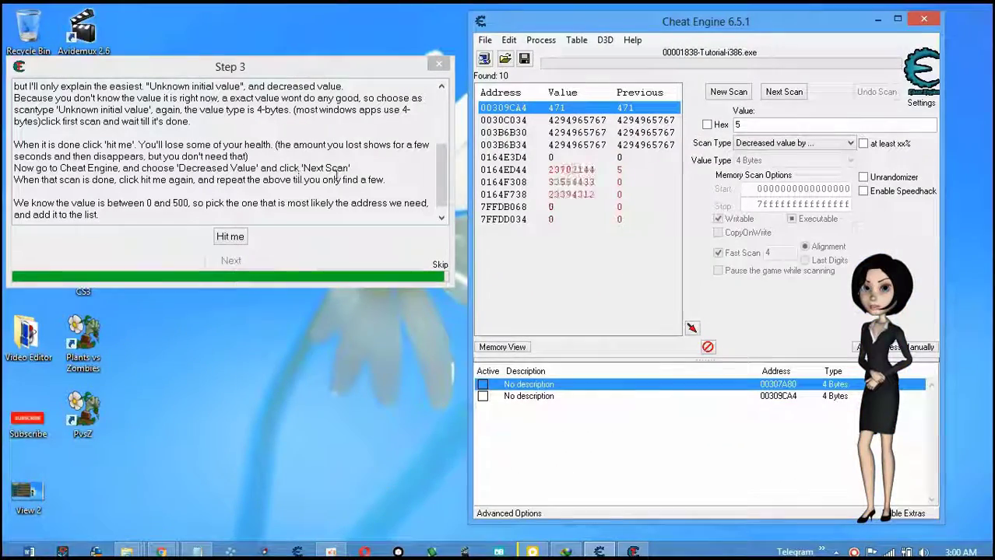
Step: Read the final Step 3 instruction and change the value of address 00309CA4 to 5000
drag(442, 173, 443, 196)
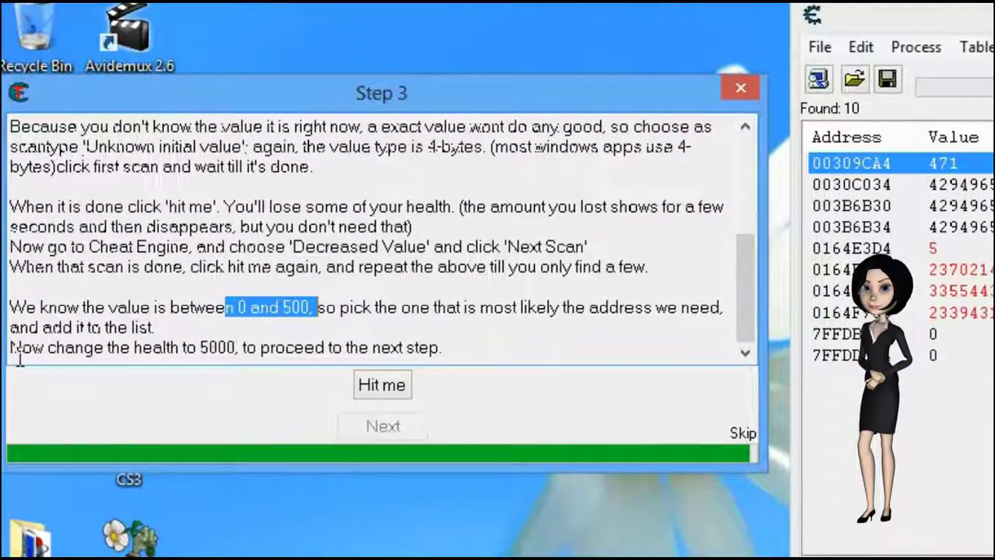
drag(11, 348, 446, 351)
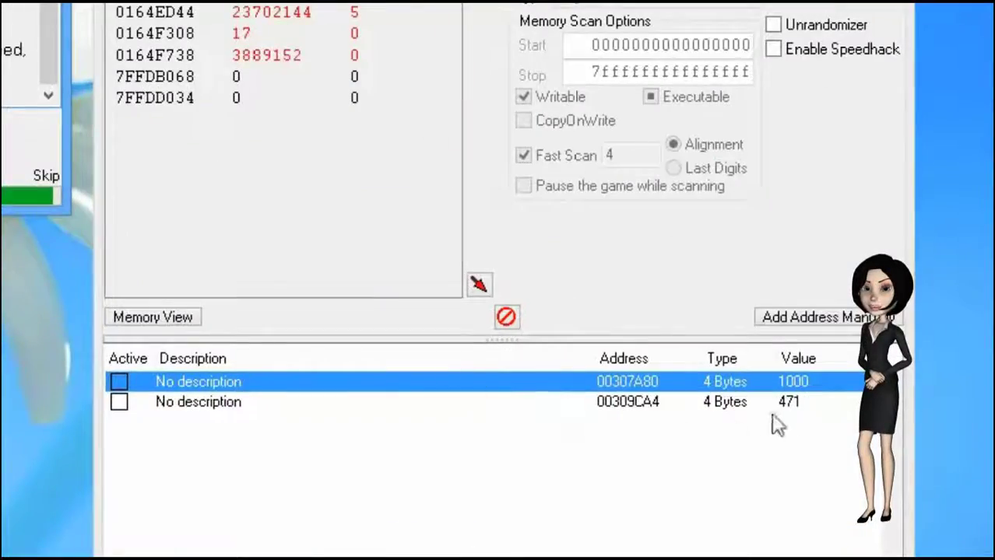
double_click(788, 402)
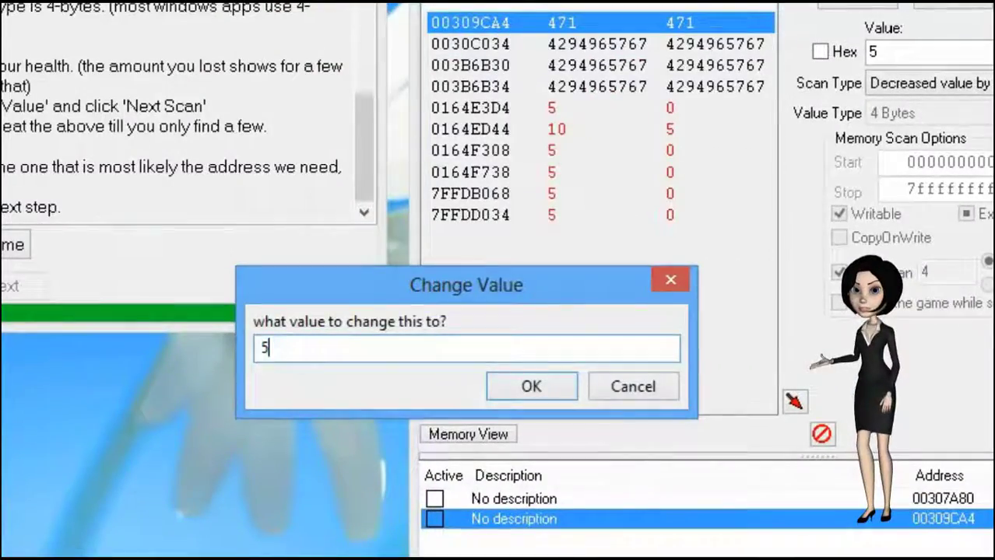
text(500)
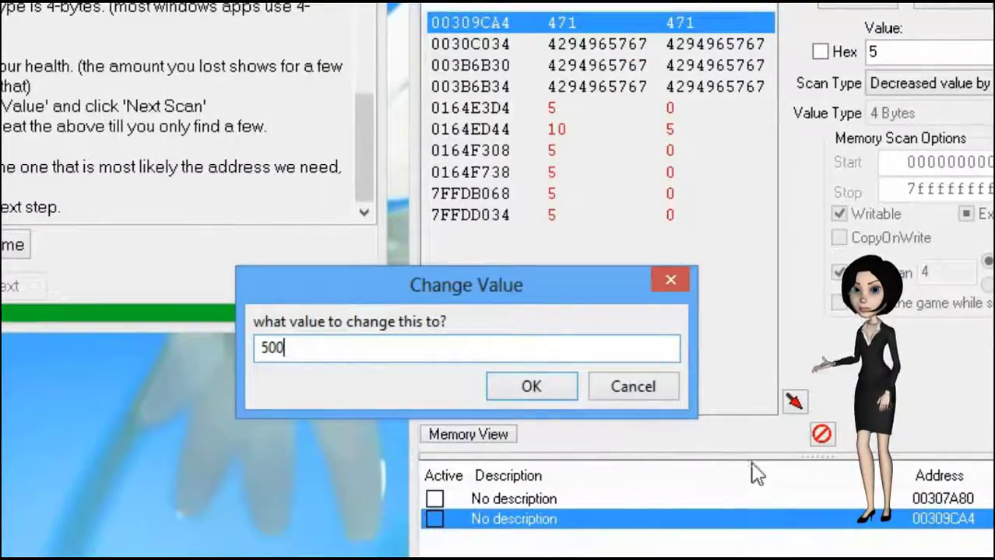
text(0)
click(533, 386)
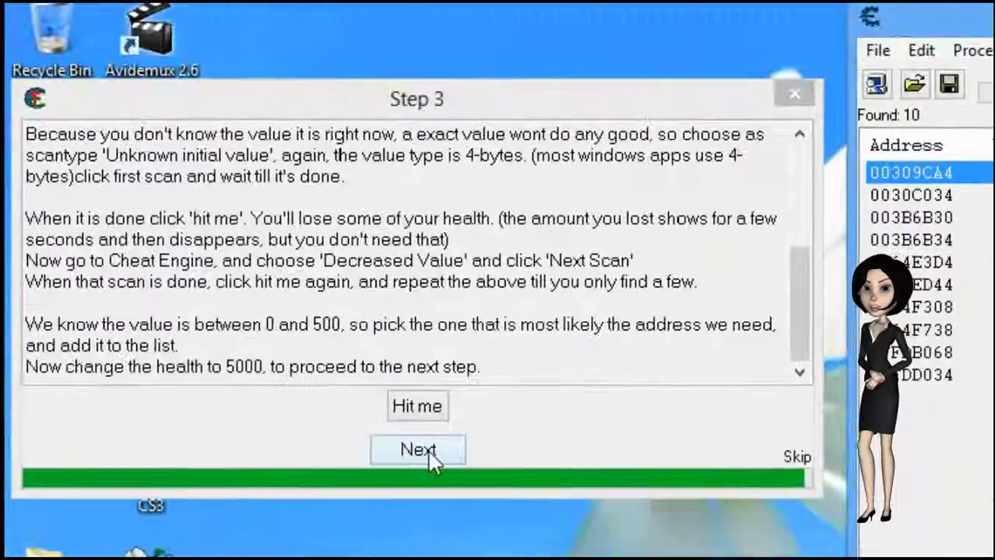
Step: Proceed to tutorial Step 4 and find its health address with a new Float scan for exact value 100, adding it to the address list
click(399, 453)
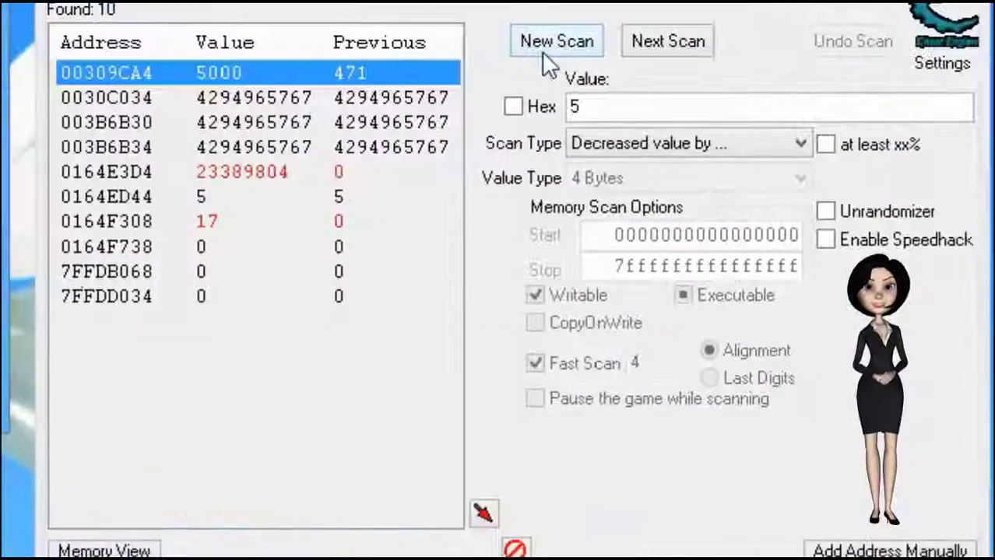
click(543, 51)
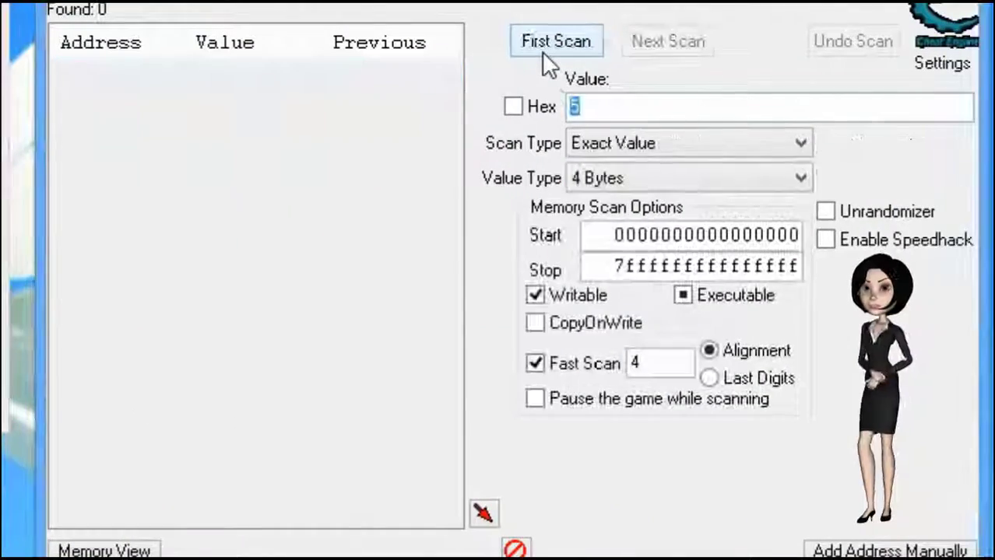
click(582, 178)
click(589, 300)
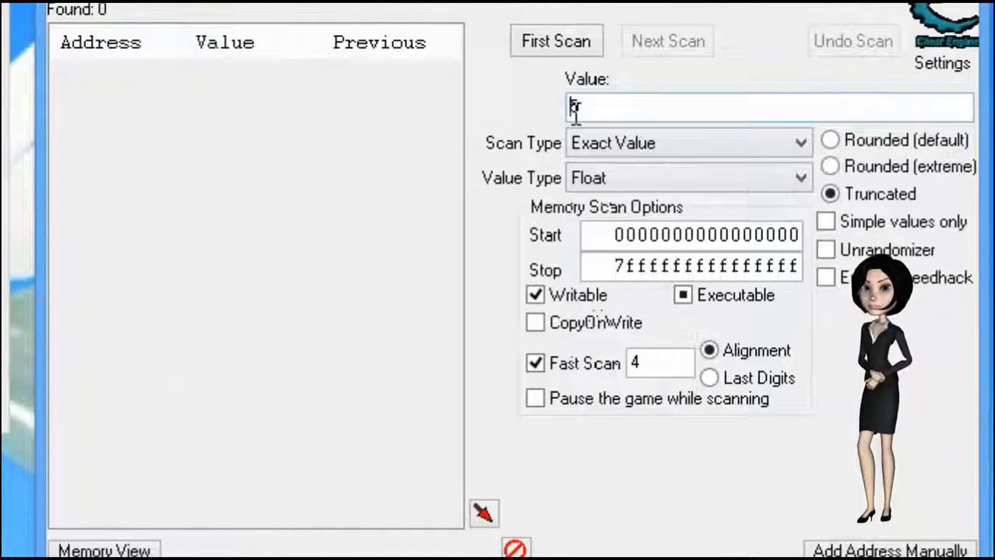
click(565, 49)
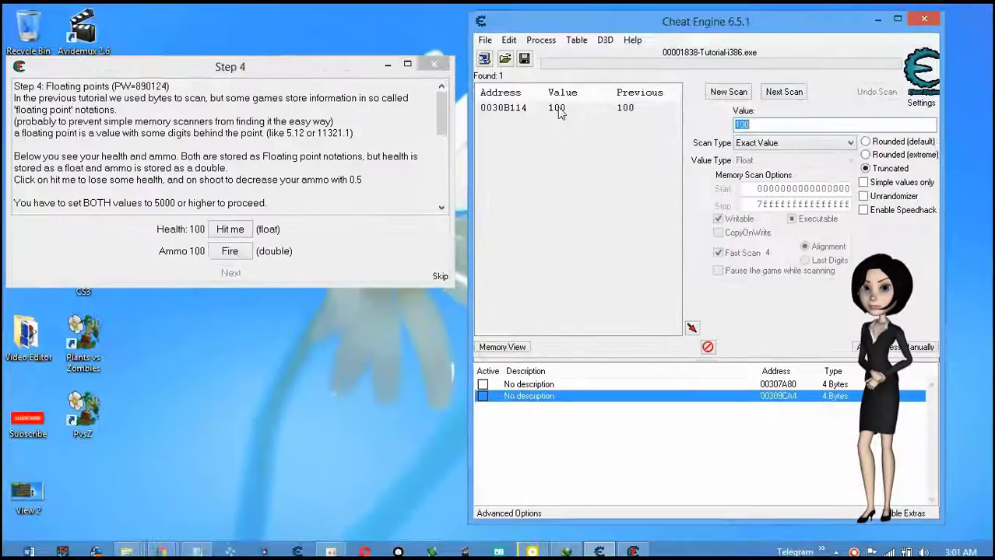
click(217, 76)
Step: Run a new exact-value scan for 100 as Double and add the ammo address 0030B118 to the address list
click(751, 144)
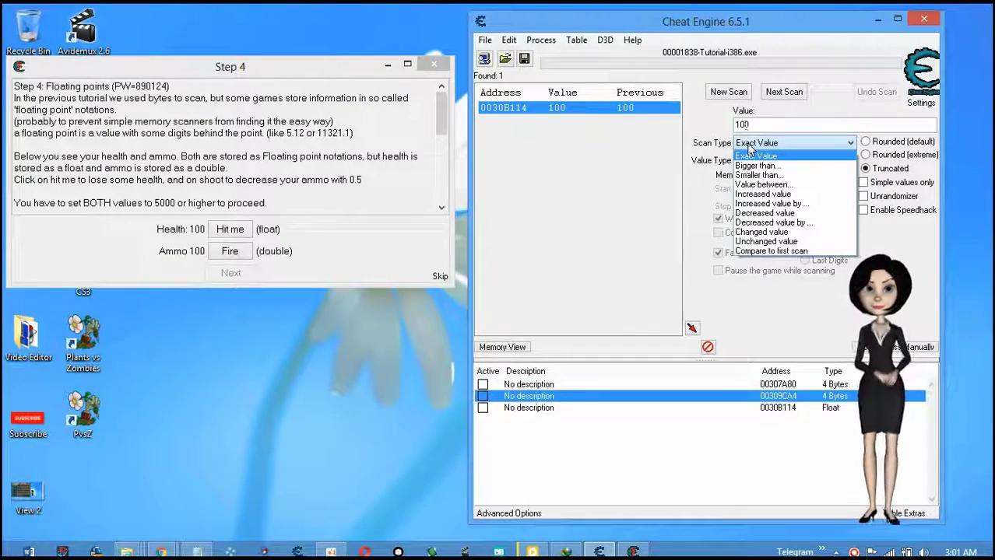
click(733, 89)
click(732, 89)
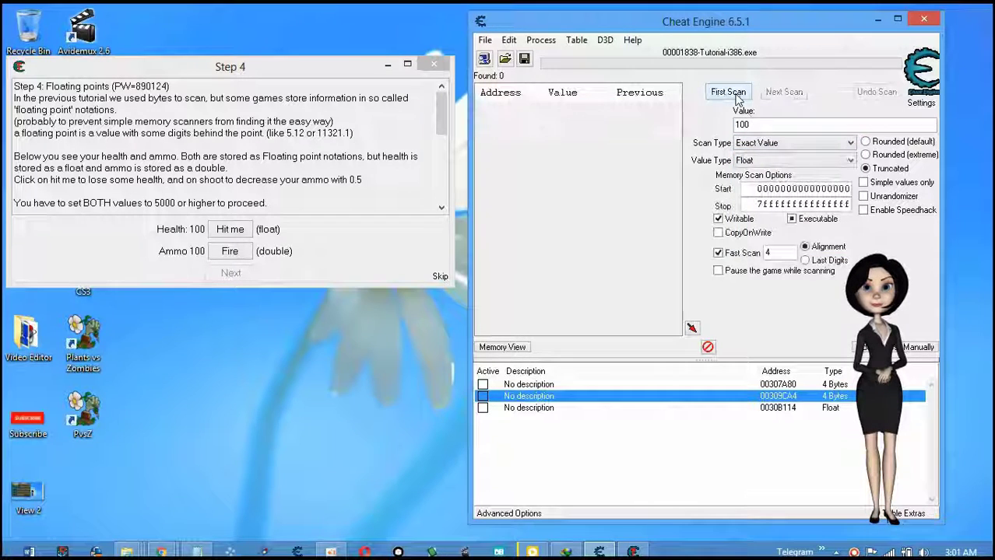
click(759, 162)
click(754, 230)
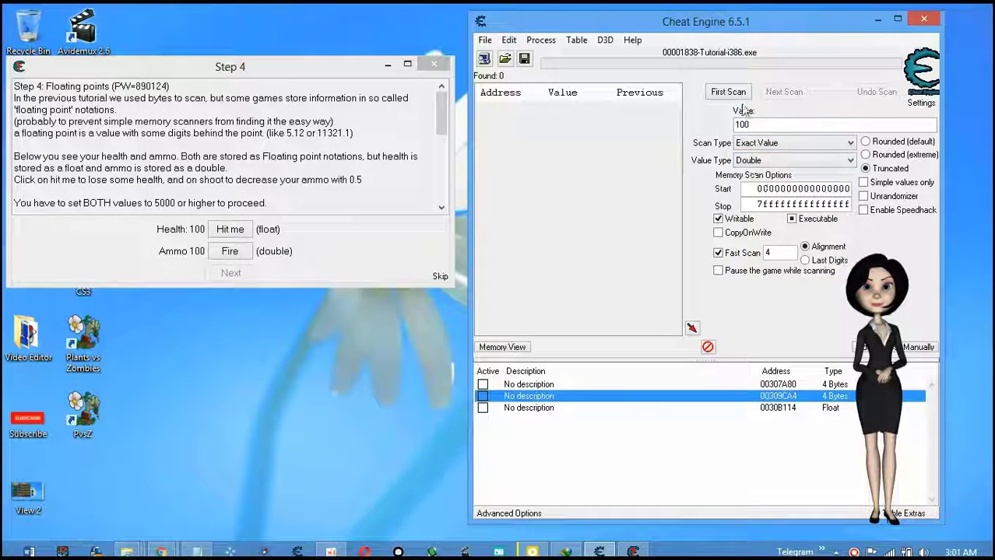
click(728, 92)
double_click(566, 107)
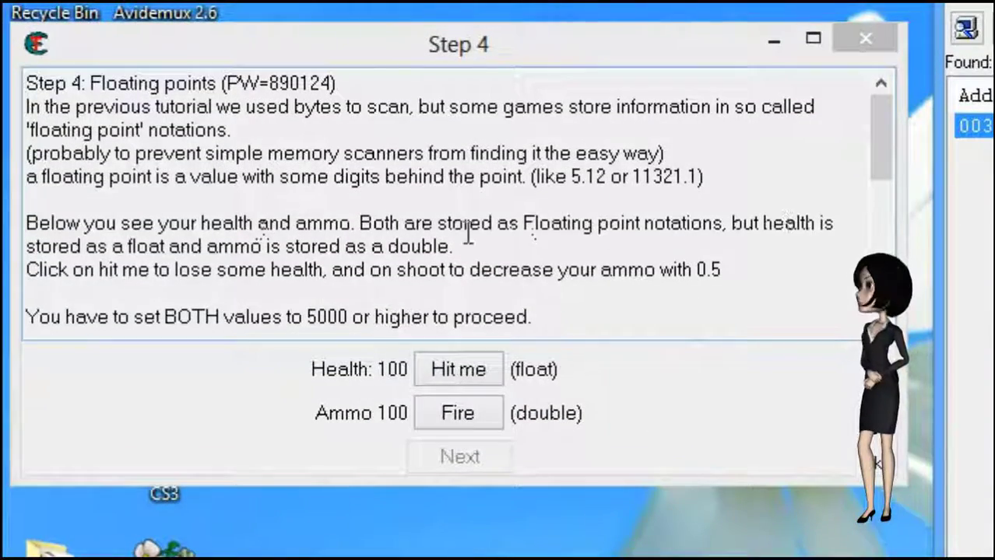
Step: Read the Step 4 instructions on losing health and setting both values, and try one hit and one shot
drag(27, 270, 723, 271)
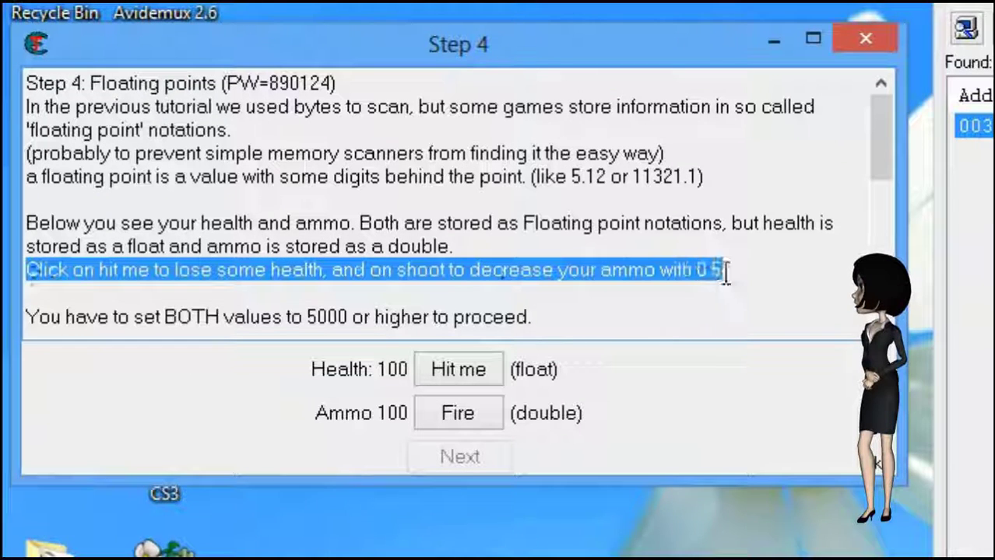
drag(28, 316, 570, 313)
click(471, 375)
click(471, 410)
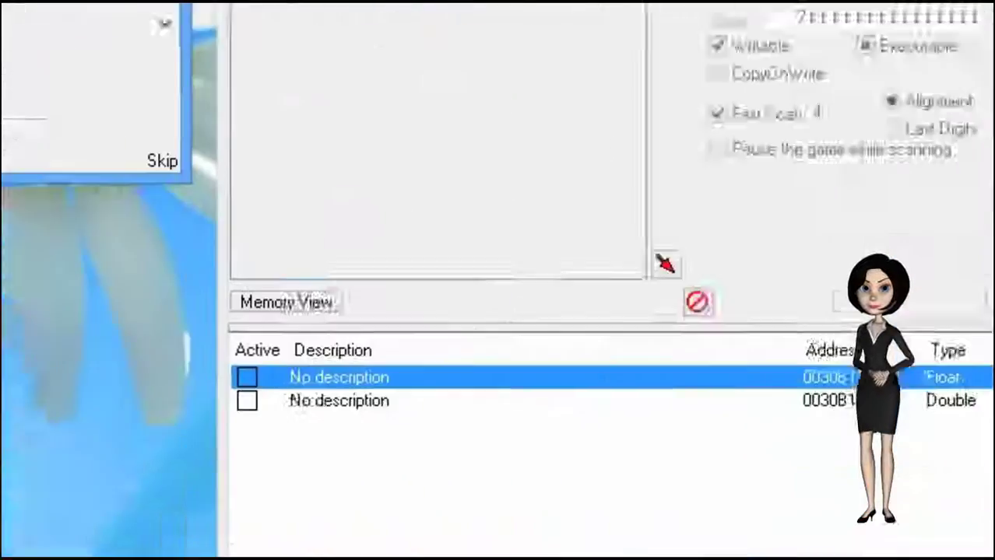
Step: Change the values of both the Float and Double addresses to 5000 and proceed to tutorial Step 5
click(334, 400)
key(shift+Up)
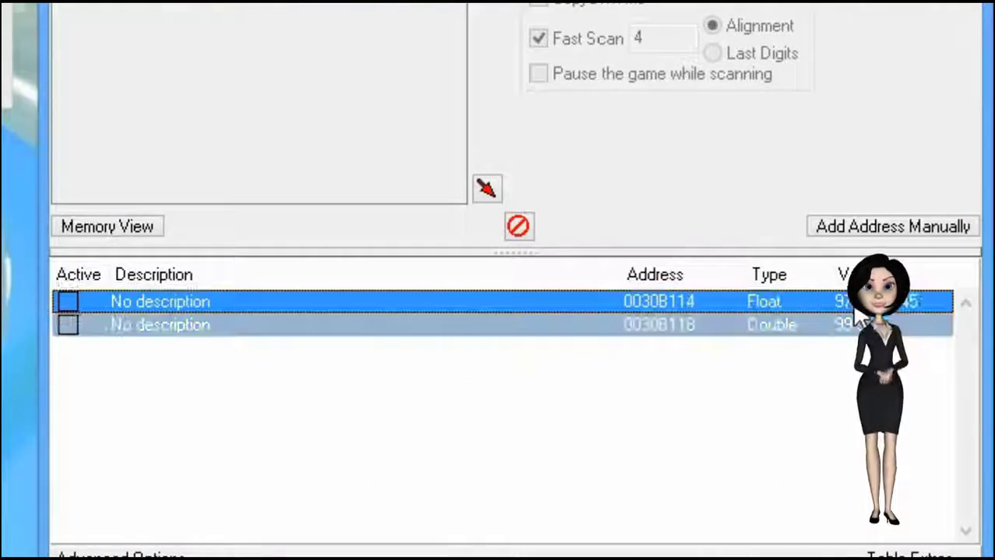
key(Return)
text(5000)
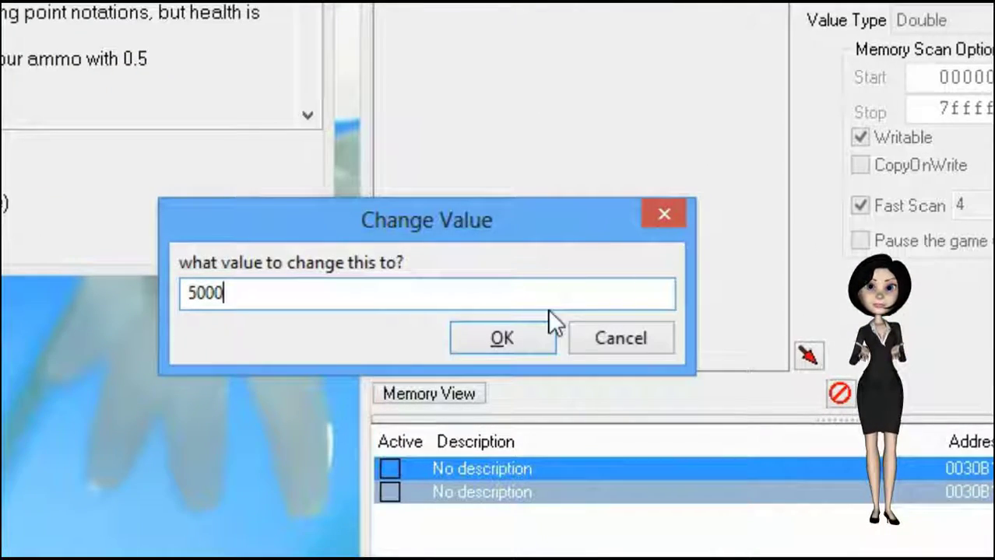
click(527, 338)
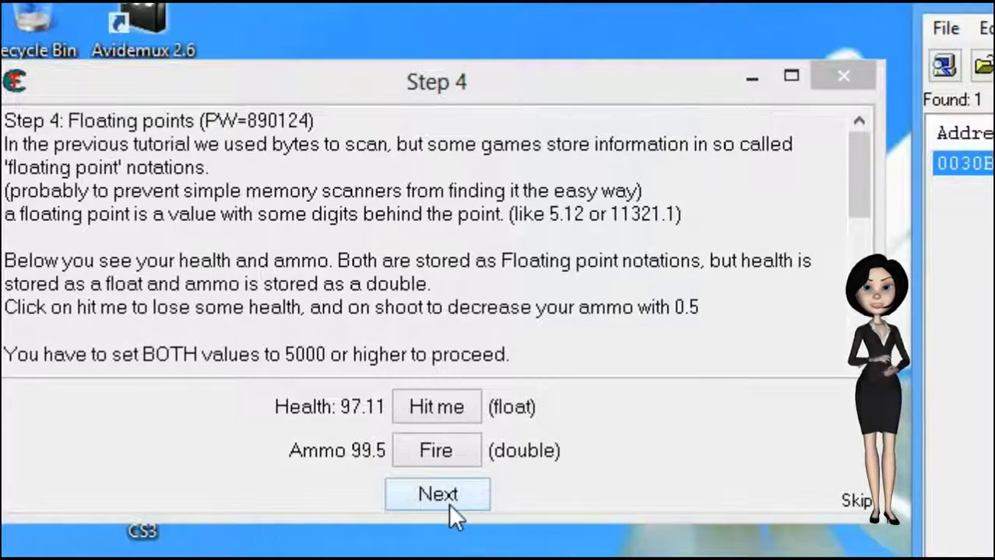
click(448, 496)
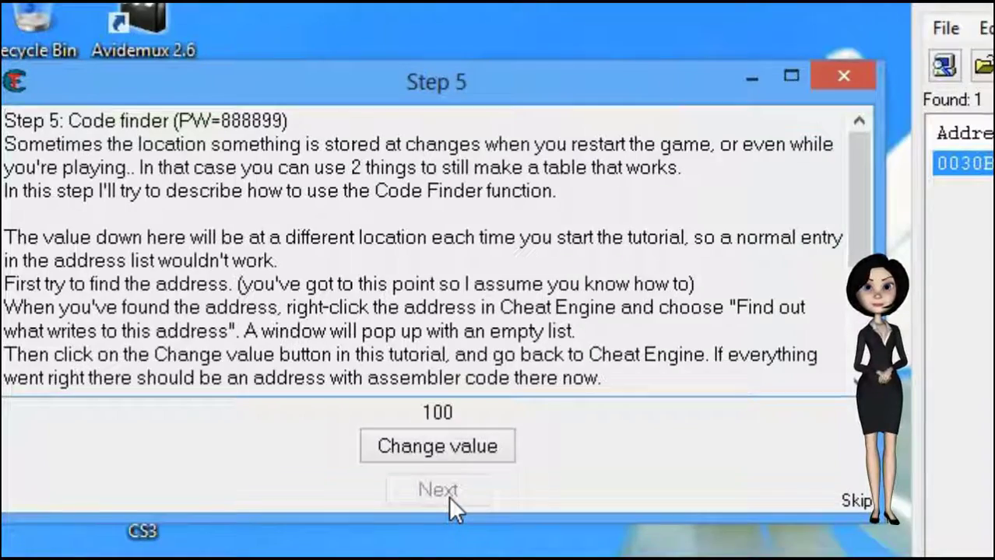